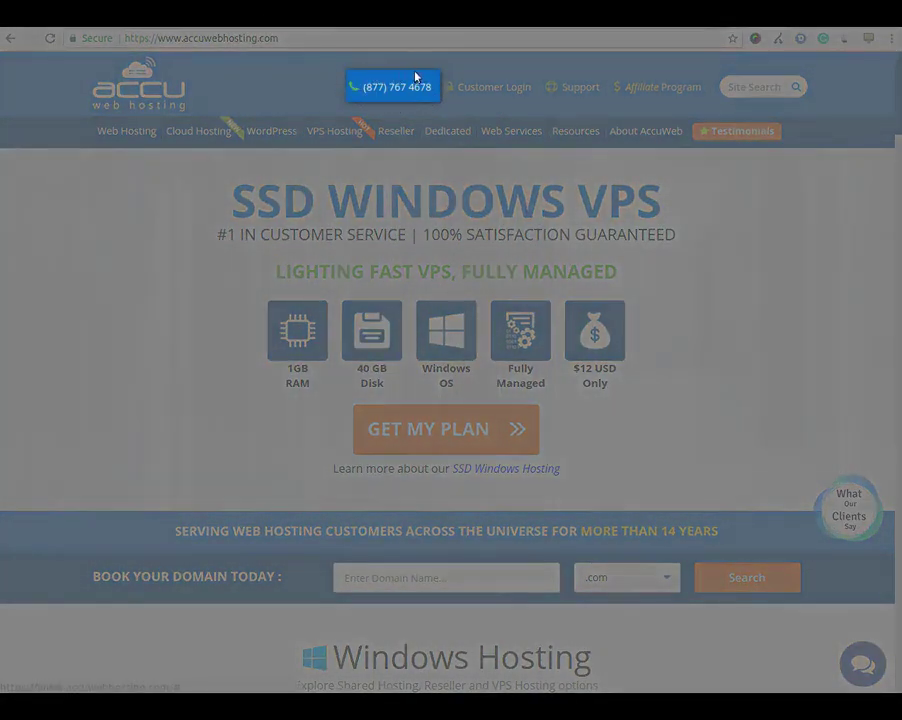
Close the AccuWeb Hosting page in Chrome to reveal the Windows desktop
mouse_move(333, 153)
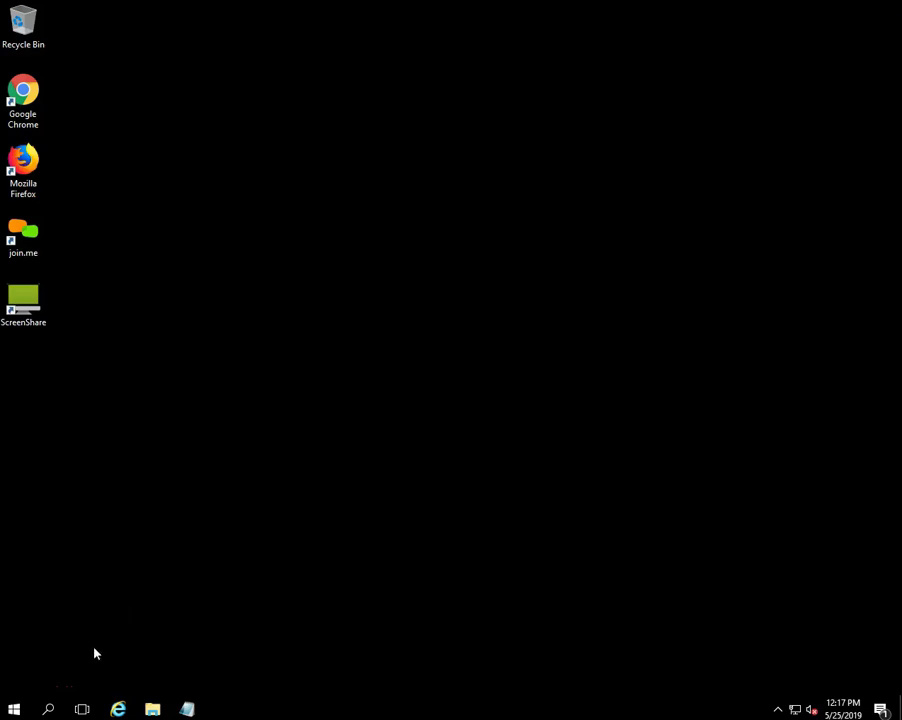
Run 'regedit' from the Run dialog, found via taskbar search, to launch Registry Editor
left_click(50, 710)
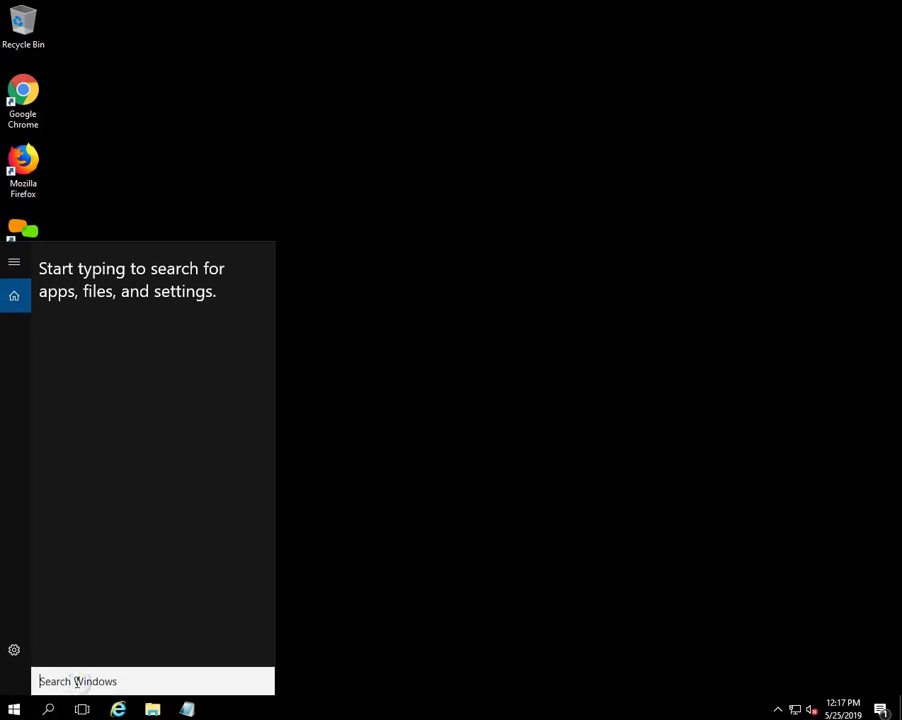
type("run")
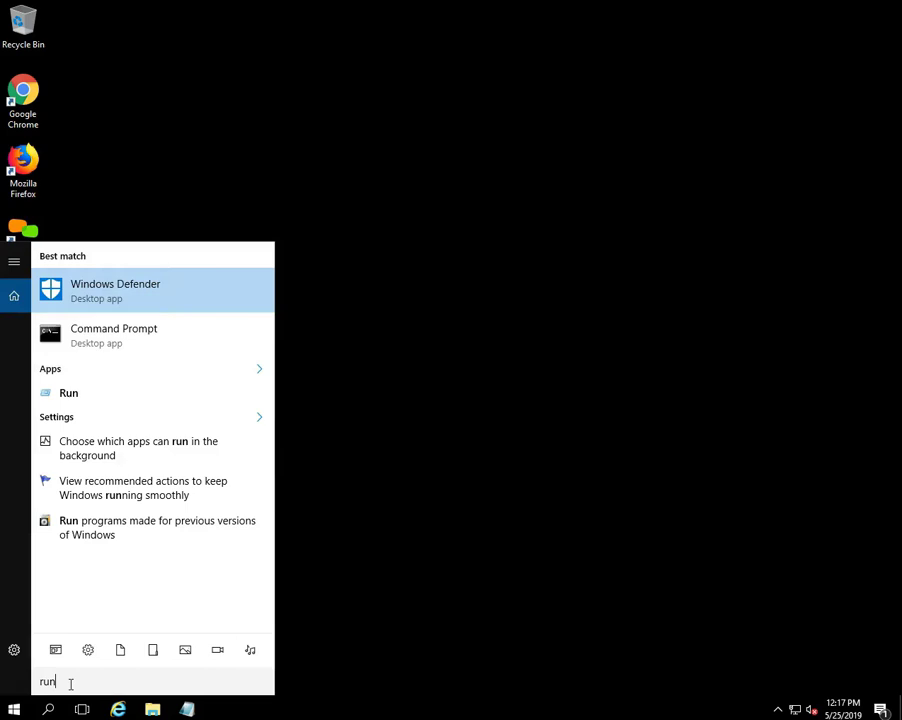
left_click(68, 393)
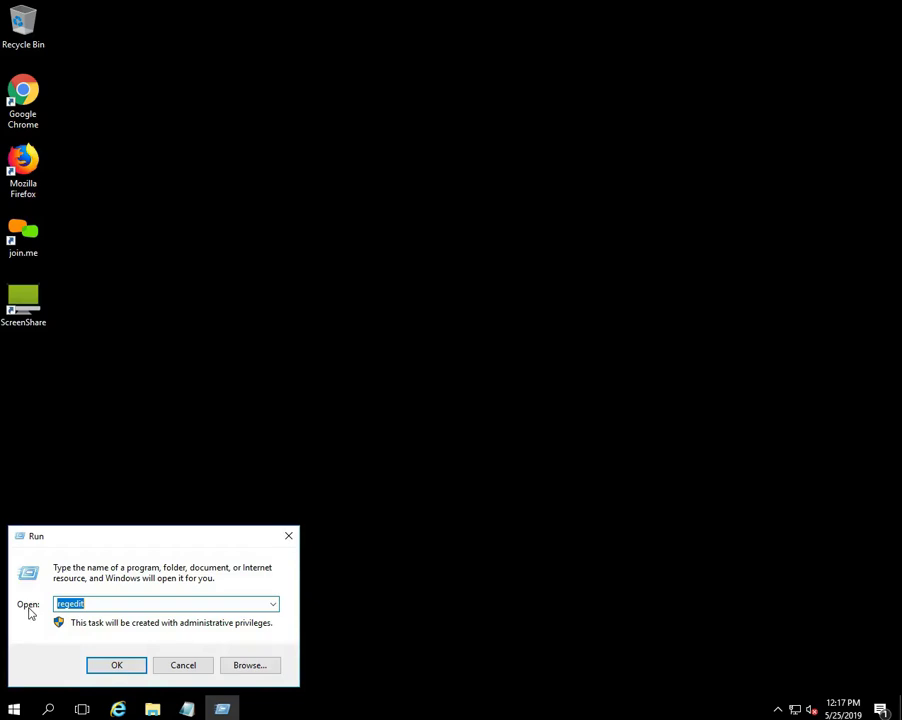
left_click(59, 604)
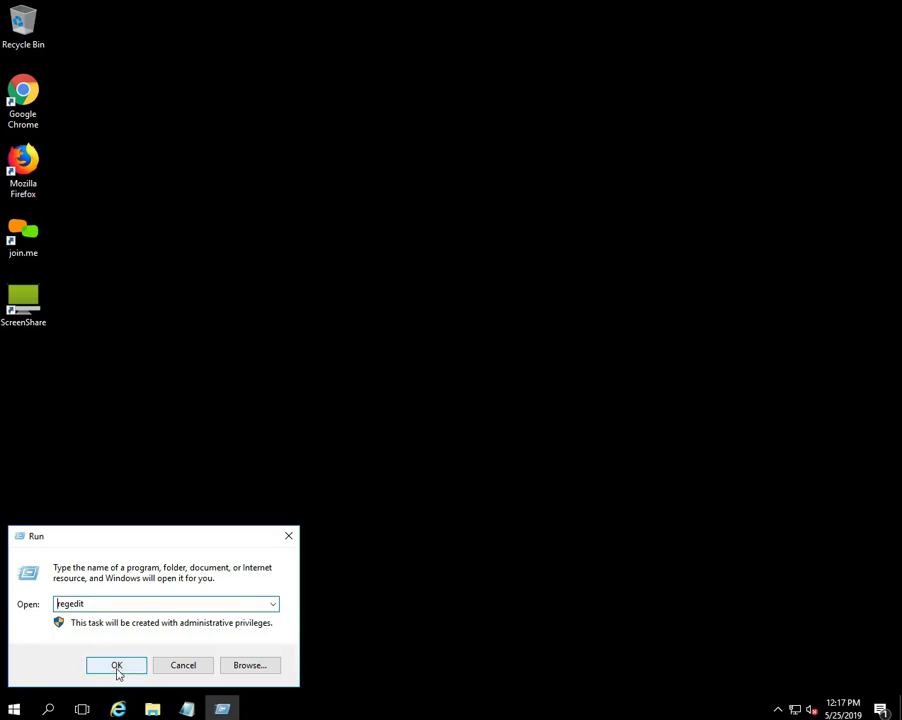
left_click(117, 666)
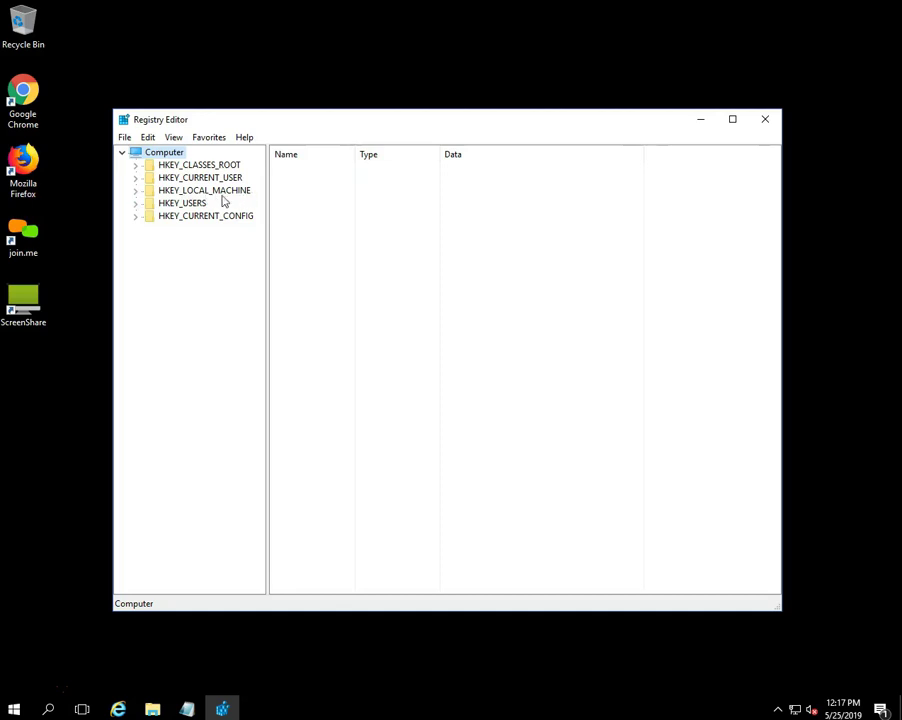
Expand HKEY_LOCAL_MACHINE\SYSTEM\CurrentControlSet\Control\SecurityProviders\SCHANNEL\Protocols in the key tree
left_click(136, 191)
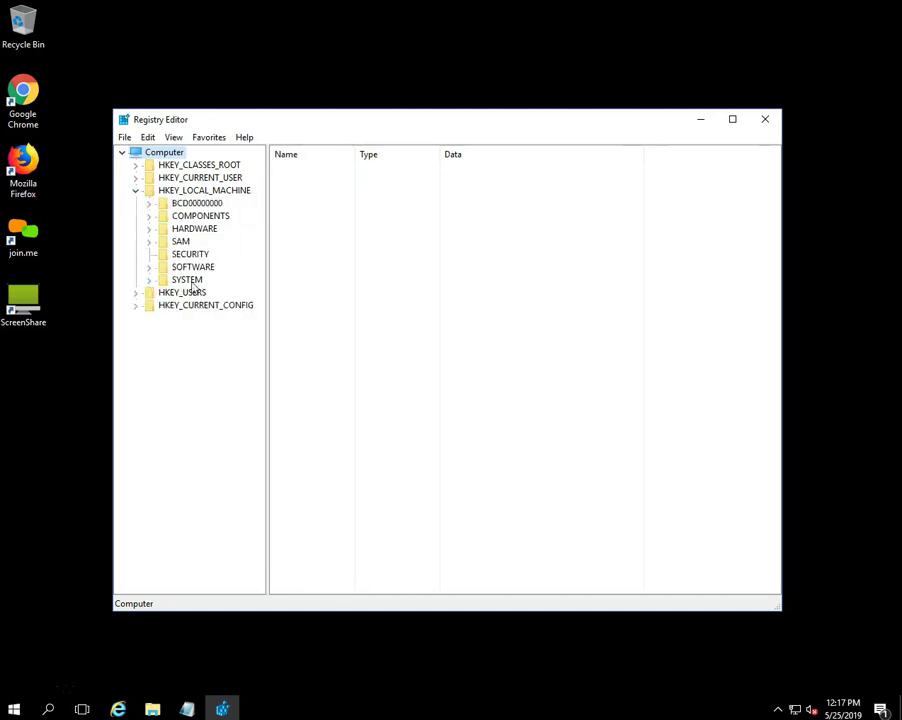
left_click(149, 281)
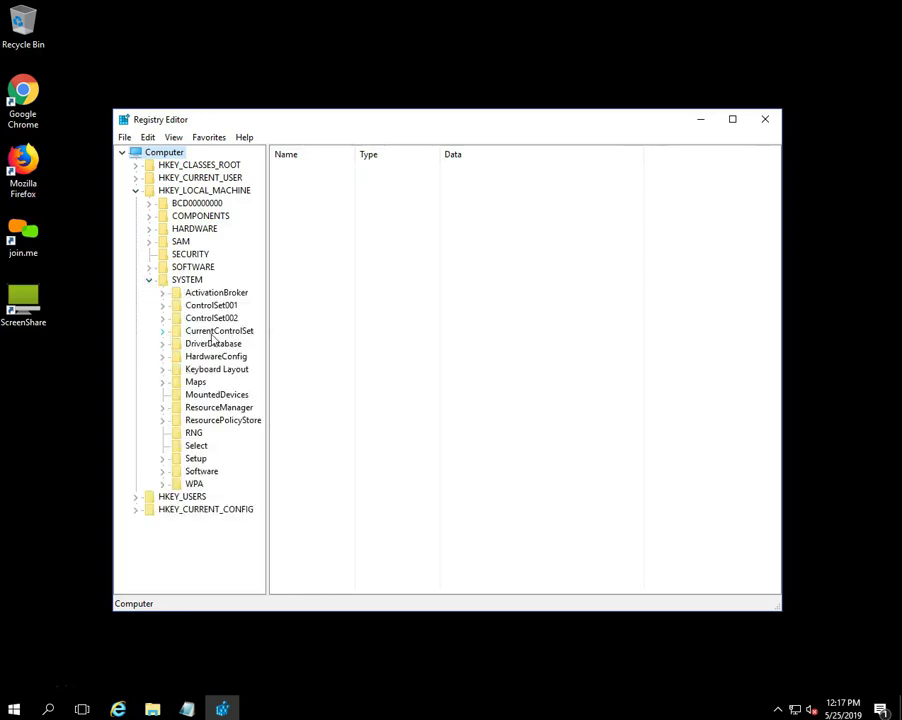
left_click(163, 333)
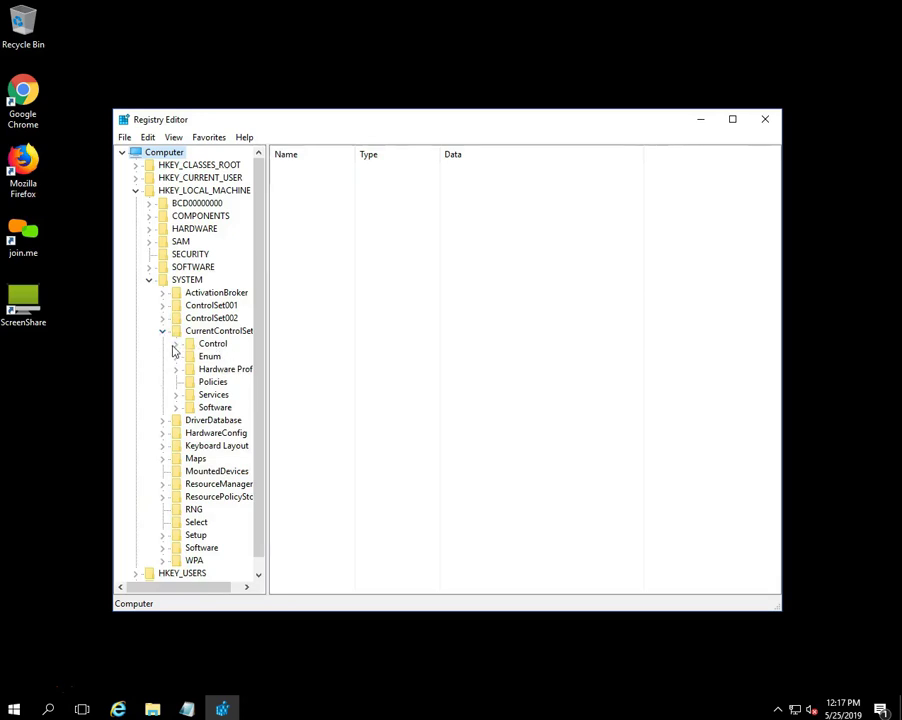
left_click(175, 344)
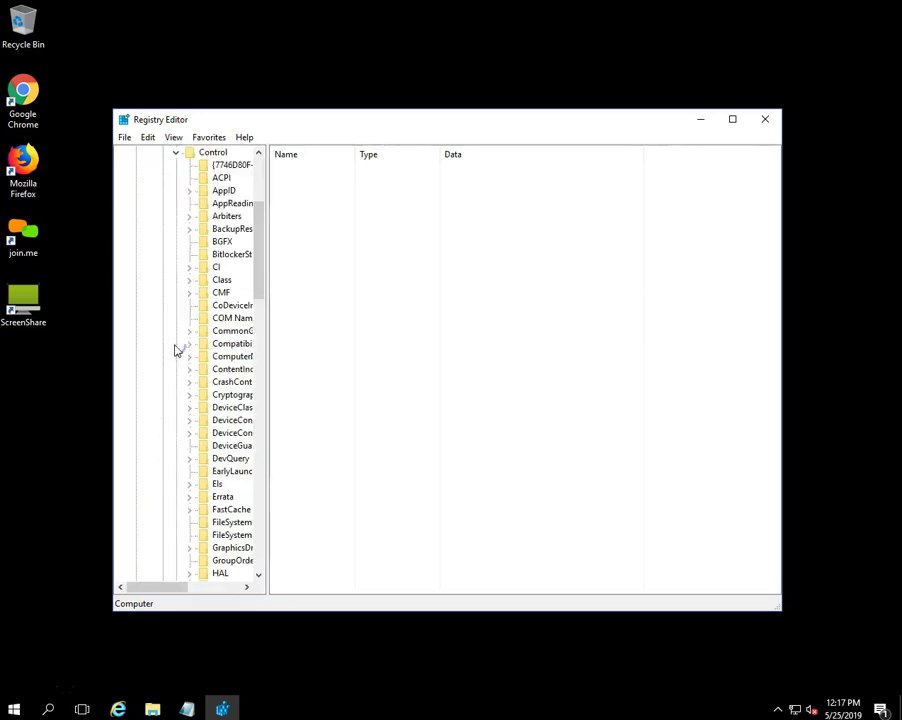
scroll(175, 350, "down", 16)
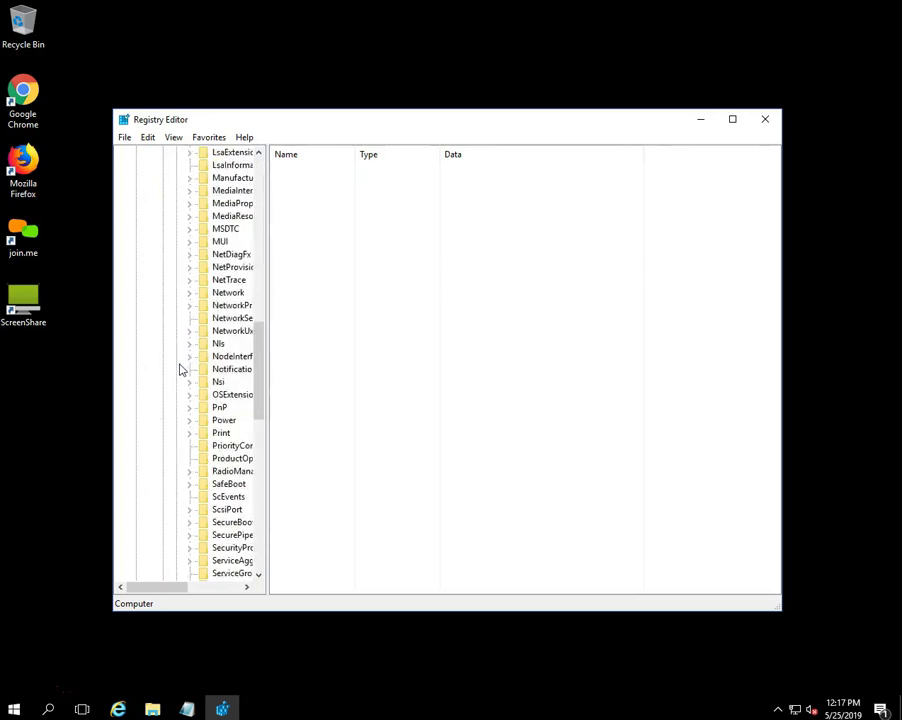
scroll(177, 380, "down", 2)
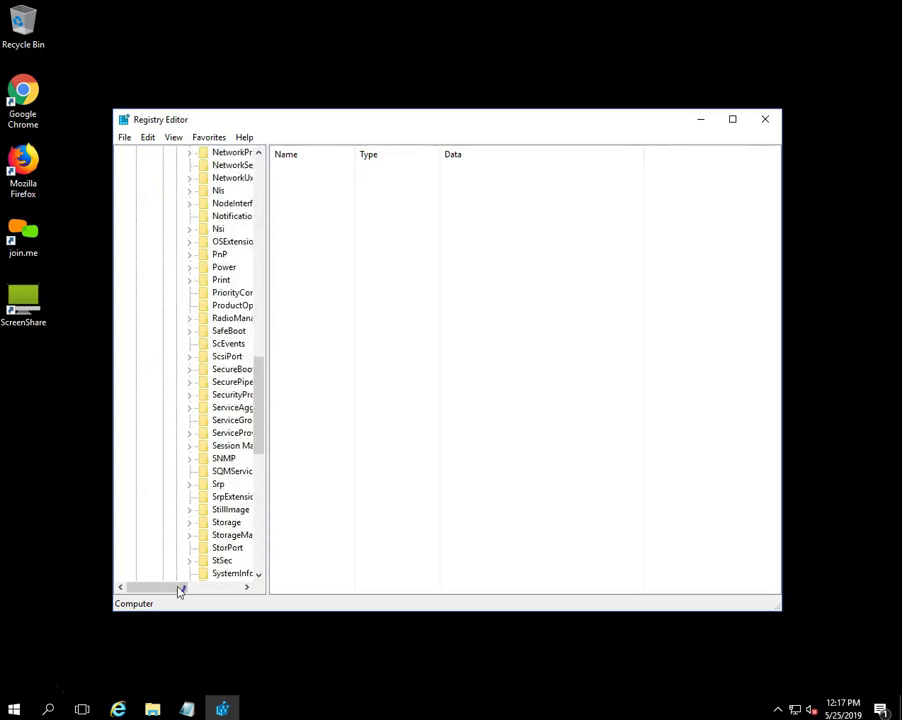
left_click_drag(179, 586, 200, 526)
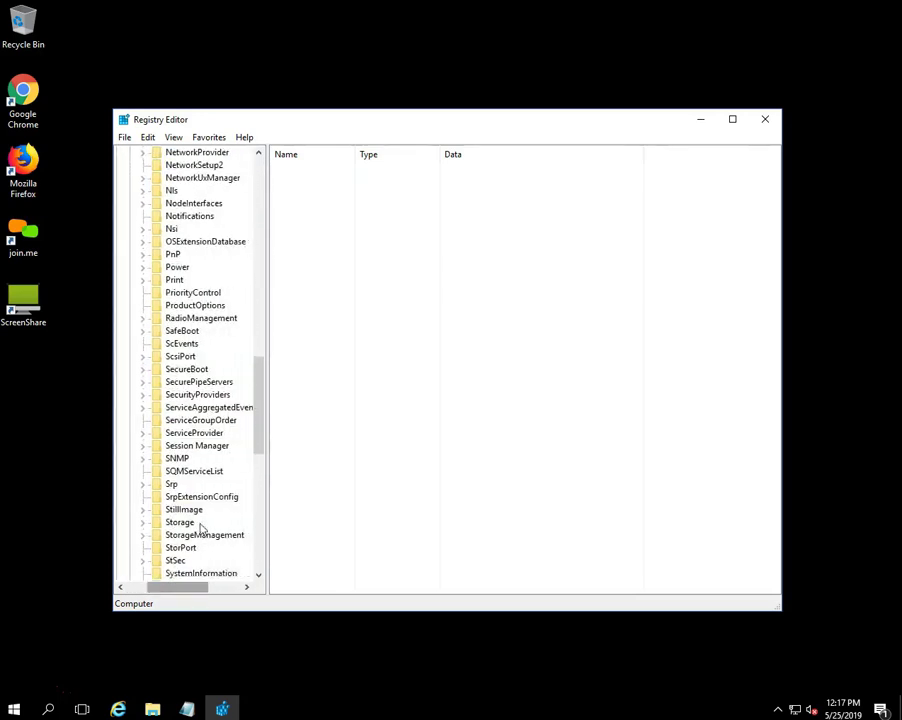
left_click(144, 396)
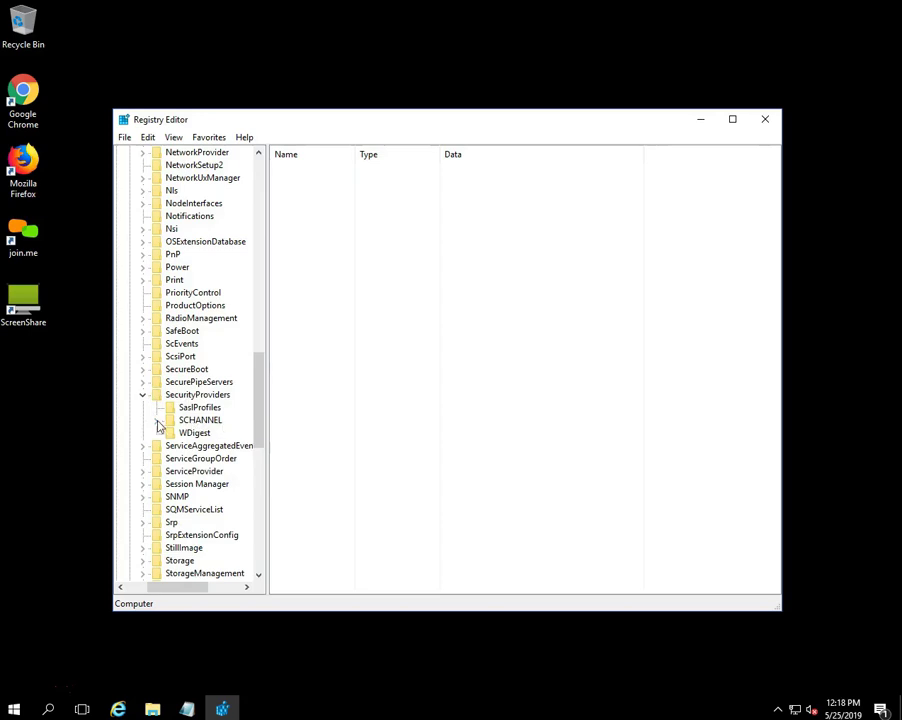
left_click(157, 421)
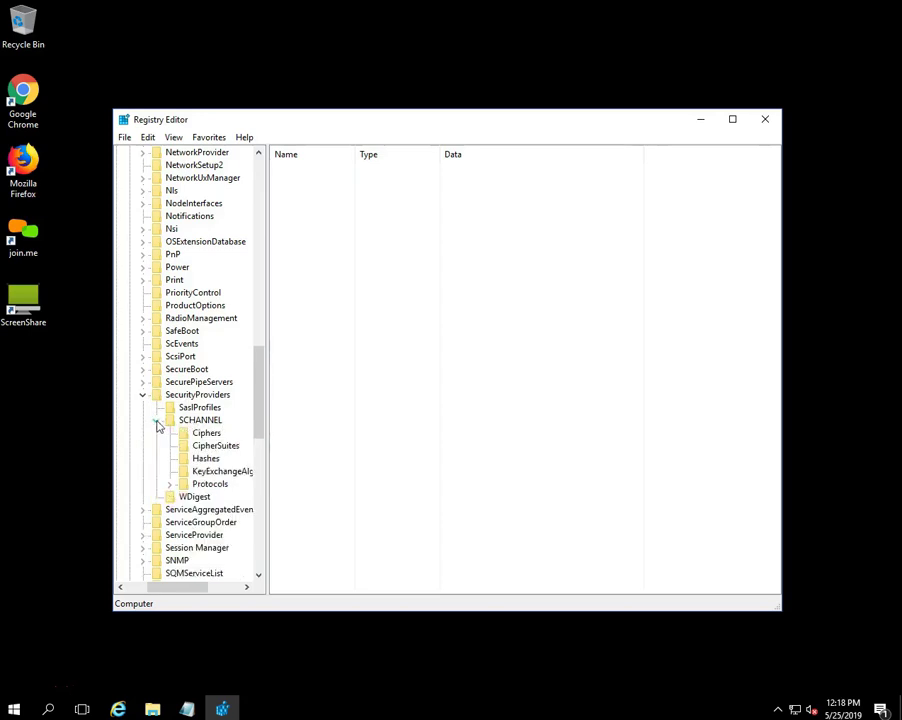
left_click(171, 485)
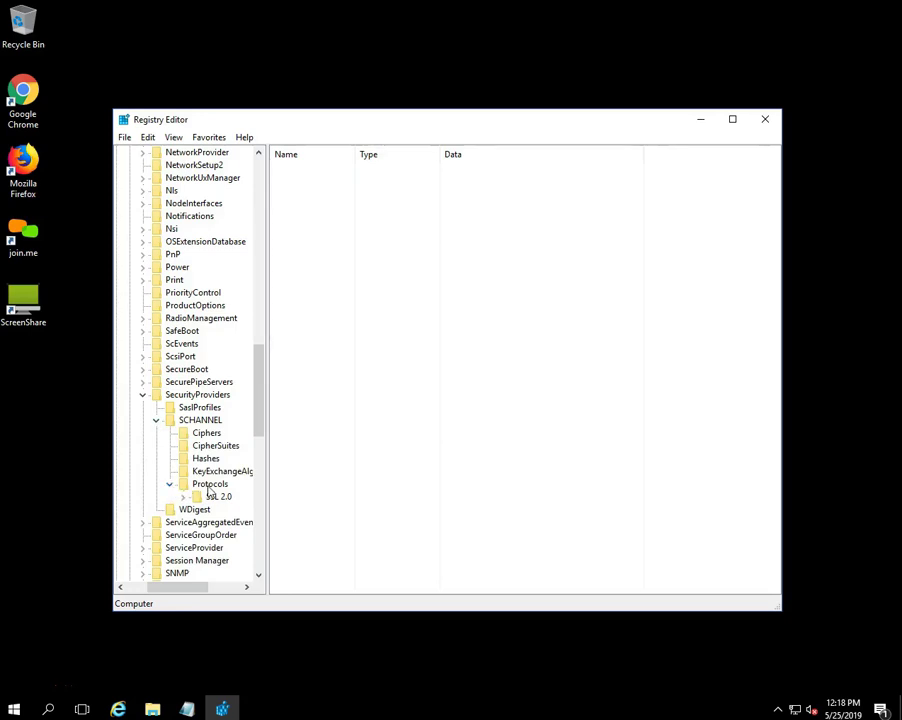
Create a new key named 'TLS 1.2' under the Protocols key
right_click(209, 486)
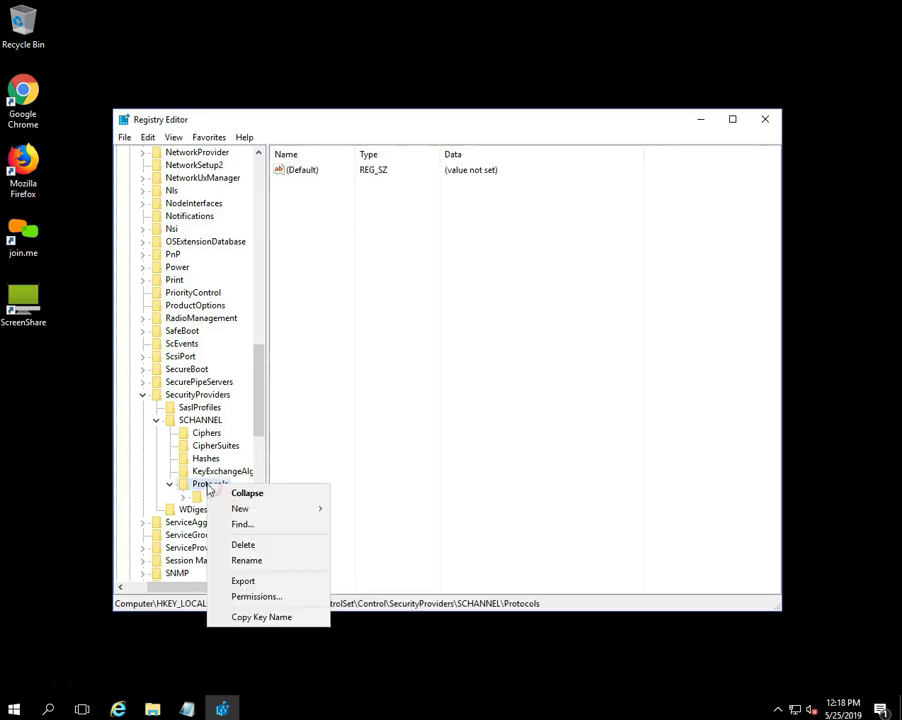
mouse_move(231, 511)
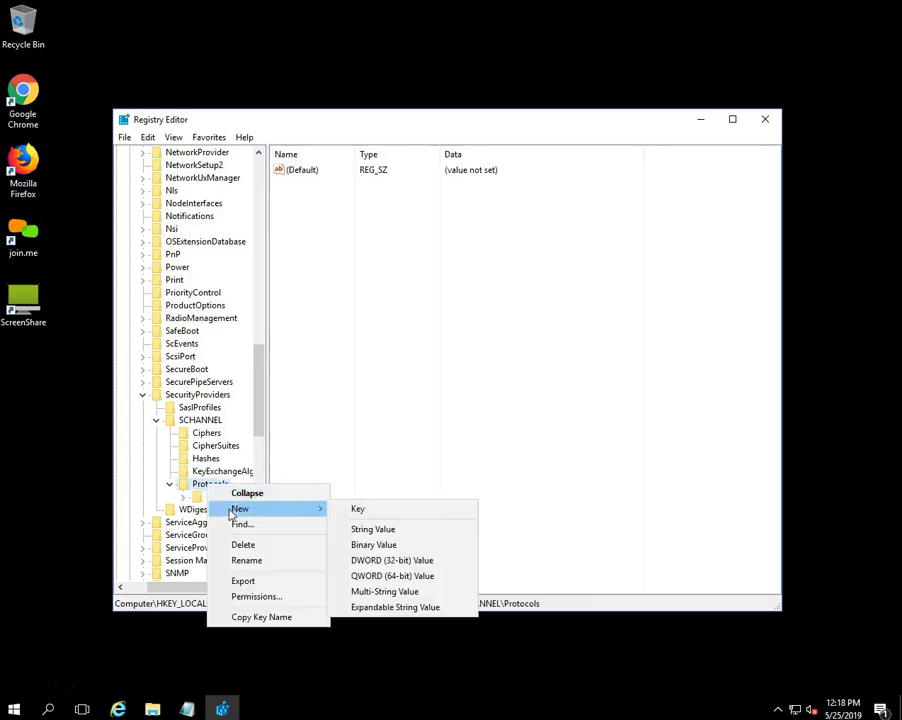
left_click(372, 513)
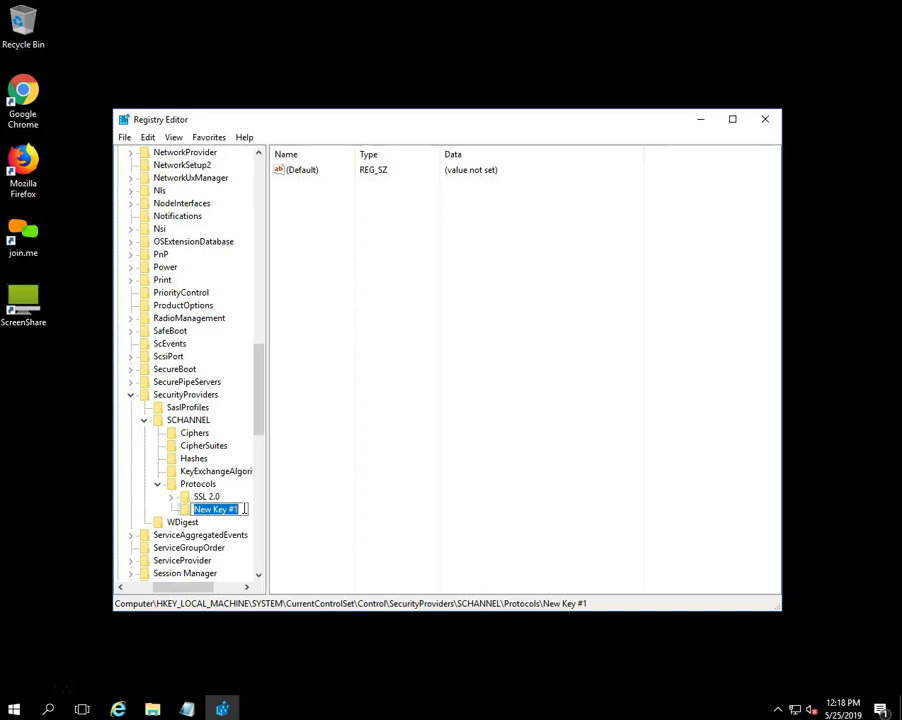
type("T")
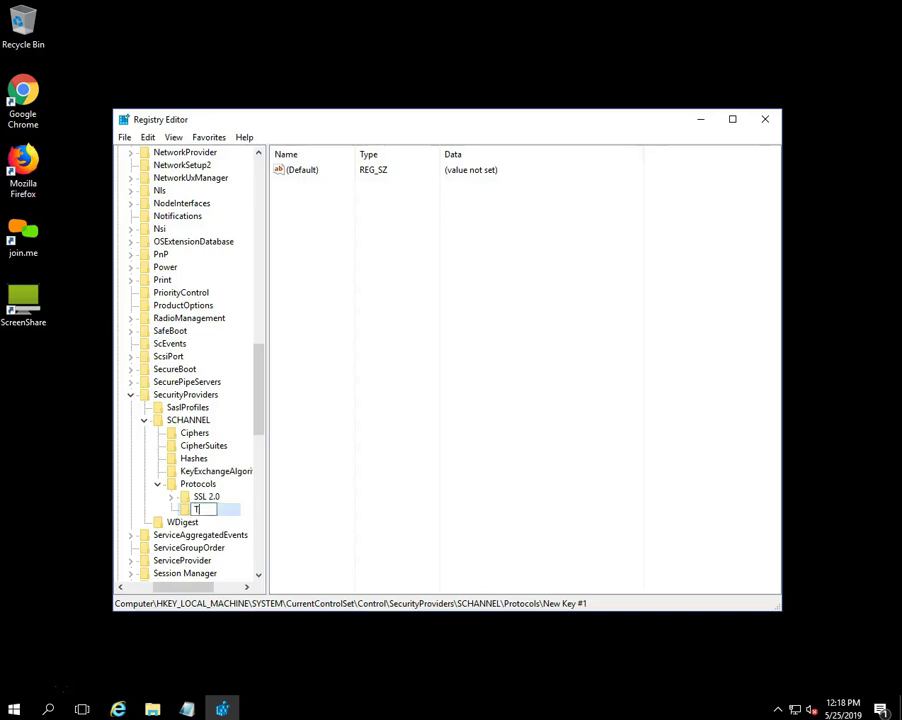
type("LS 1.2")
key("Return")
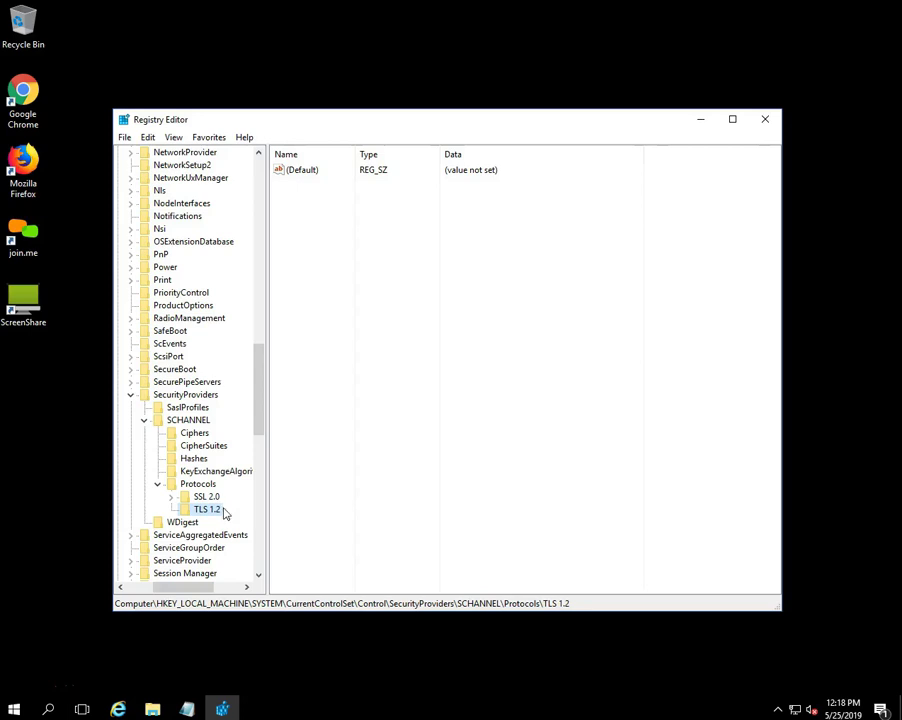
Add a subkey named 'Client' under the TLS 1.2 key
right_click(211, 514)
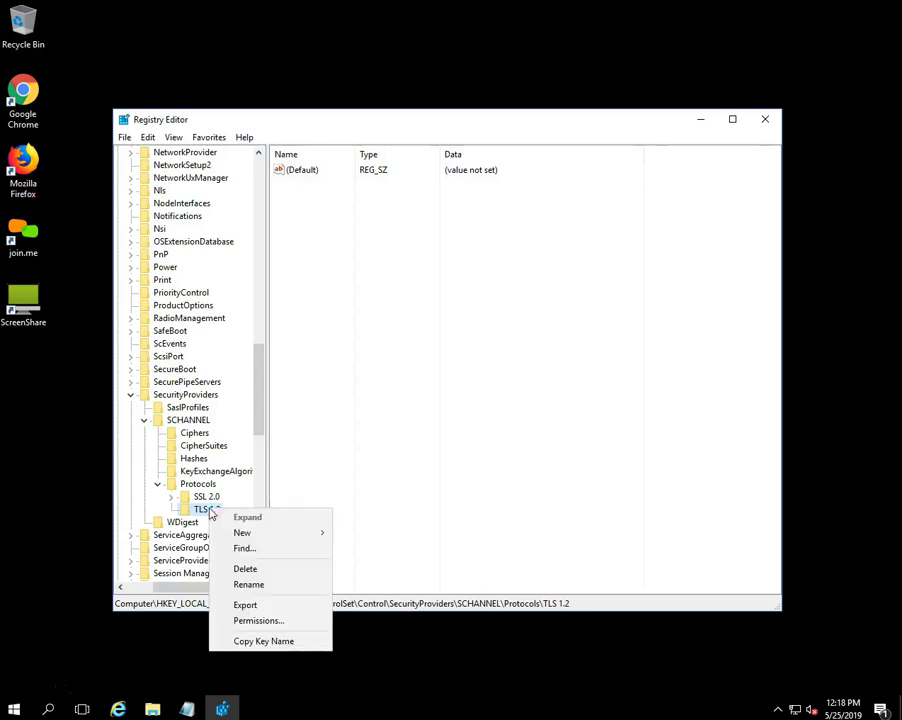
mouse_move(240, 536)
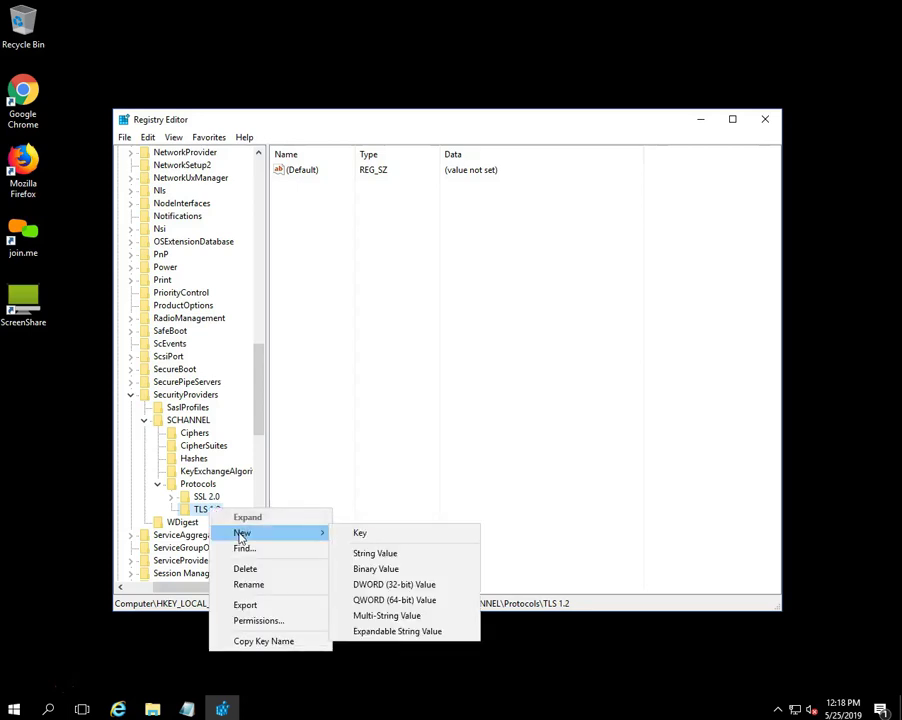
left_click(378, 537)
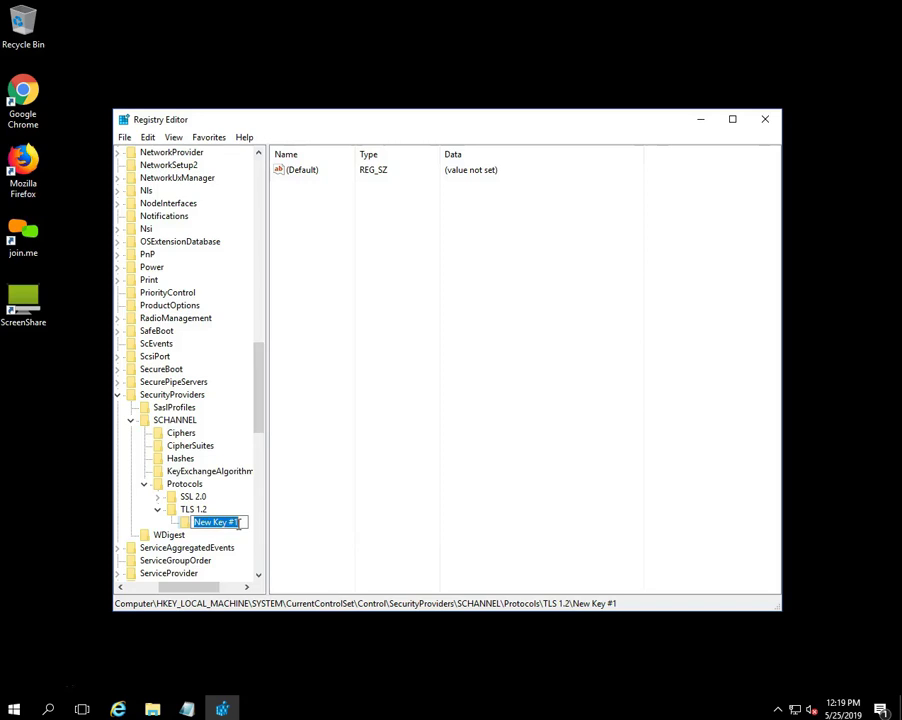
type("Client")
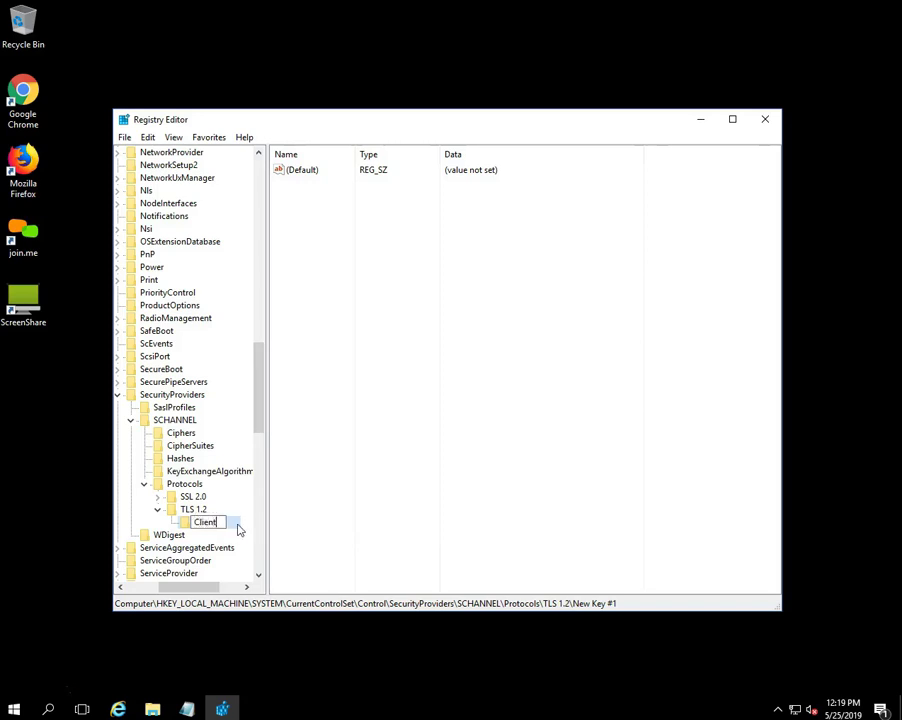
key("Return")
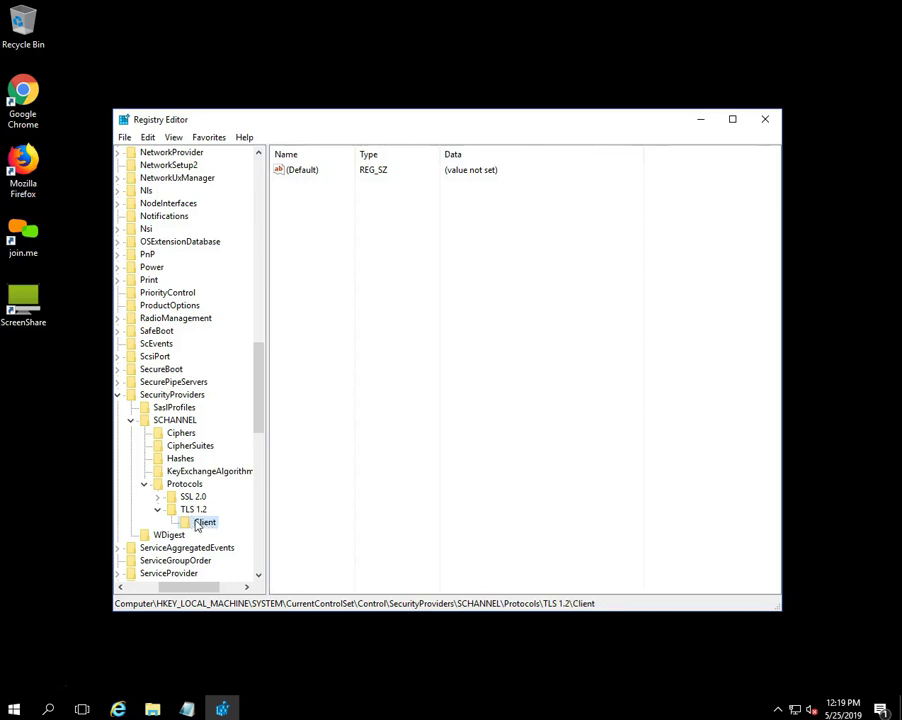
Create a DWORD (32-bit) value 'DisabledByDefault' in Client and save its data as 0
right_click(197, 526)
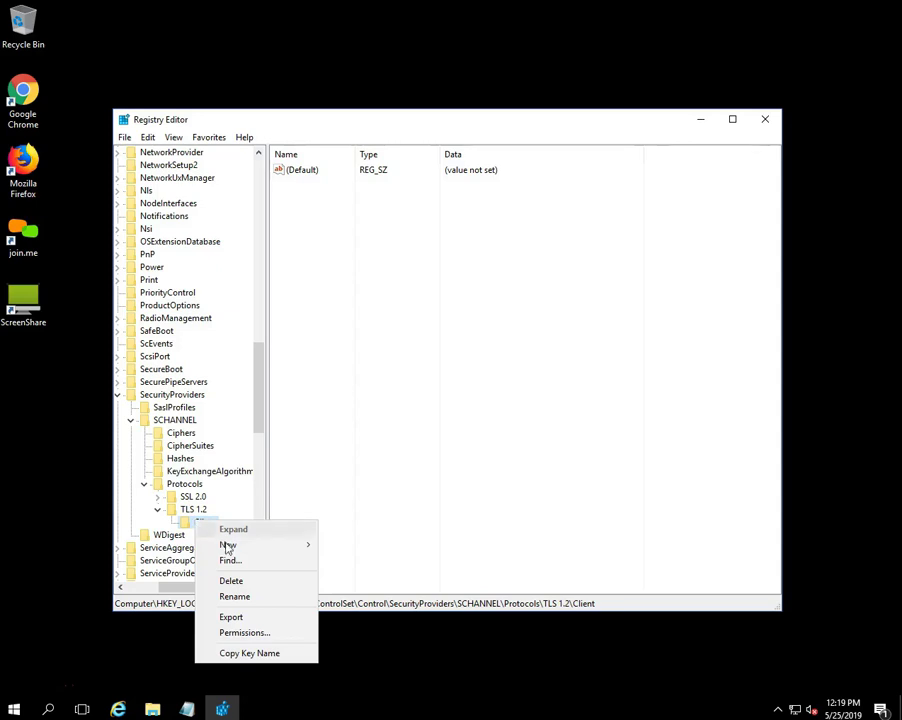
mouse_move(227, 548)
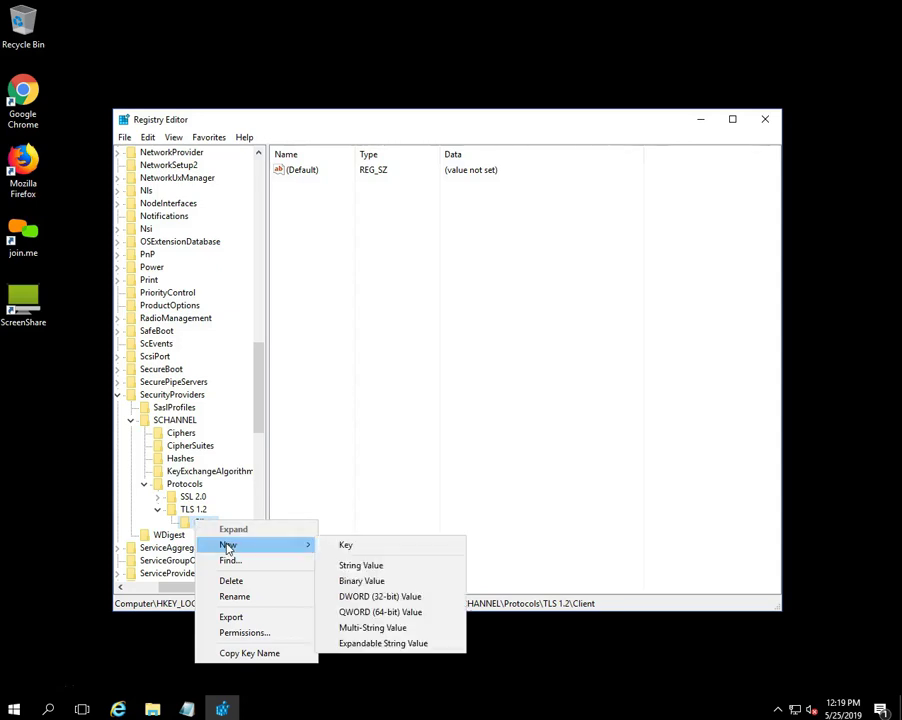
left_click(386, 597)
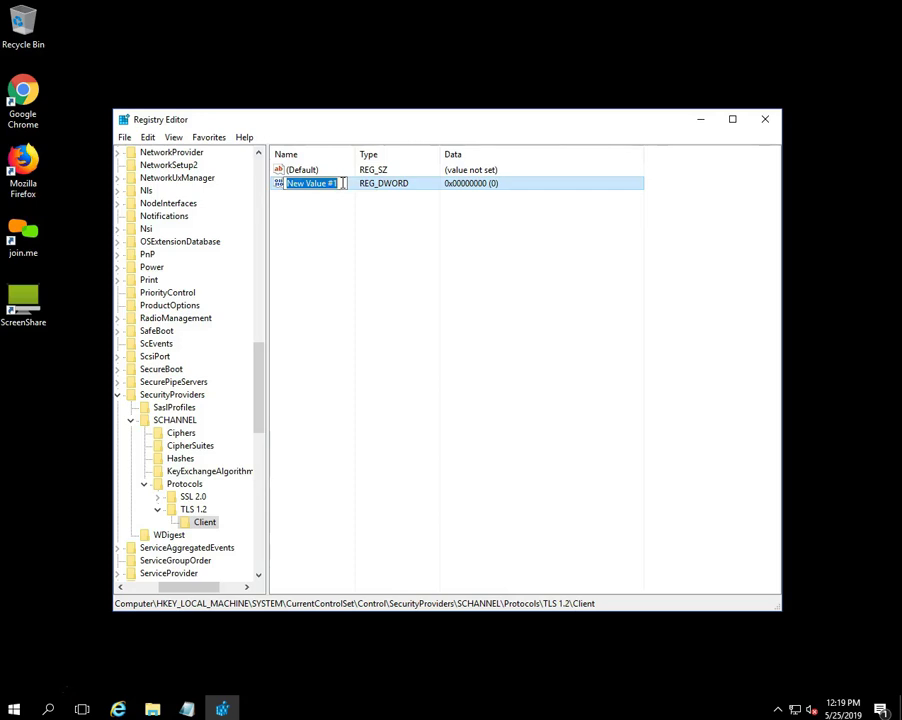
type("DisabledByDefault")
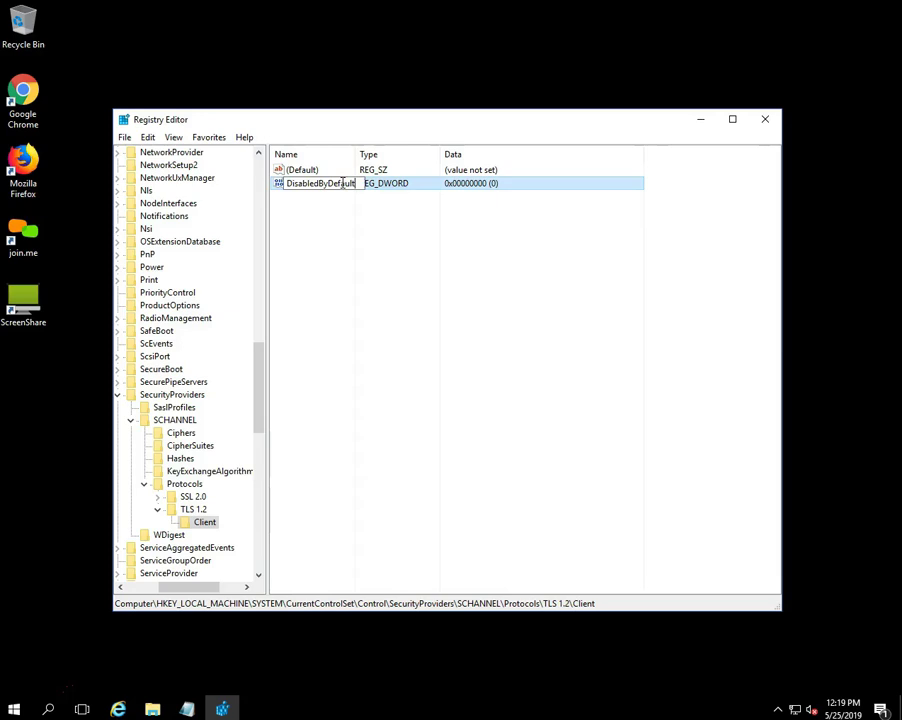
key("Return")
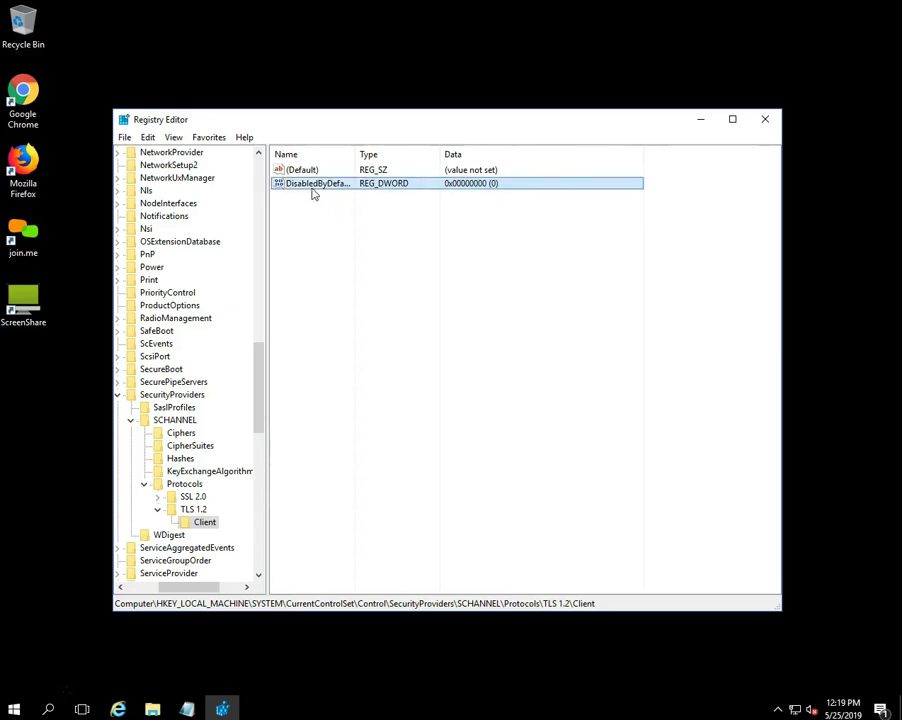
right_click(310, 188)
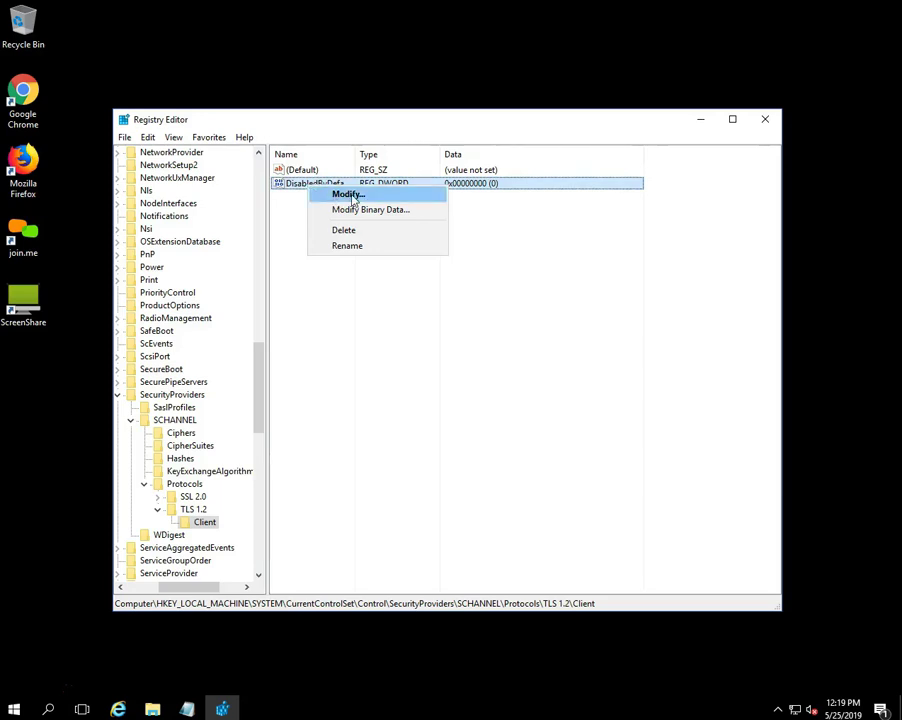
left_click(350, 195)
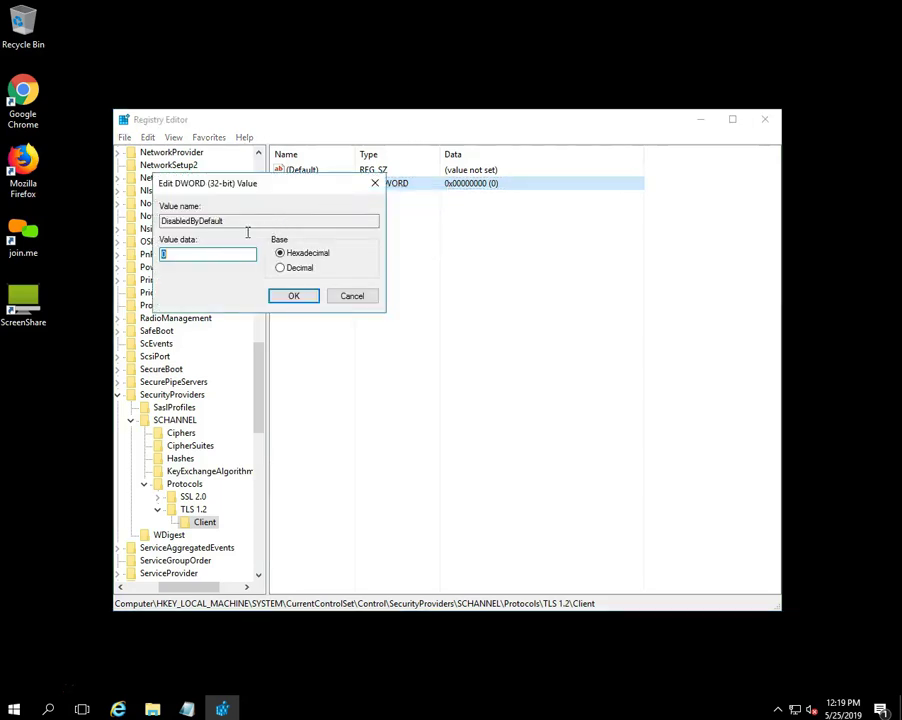
left_click(166, 254)
left_click(296, 300)
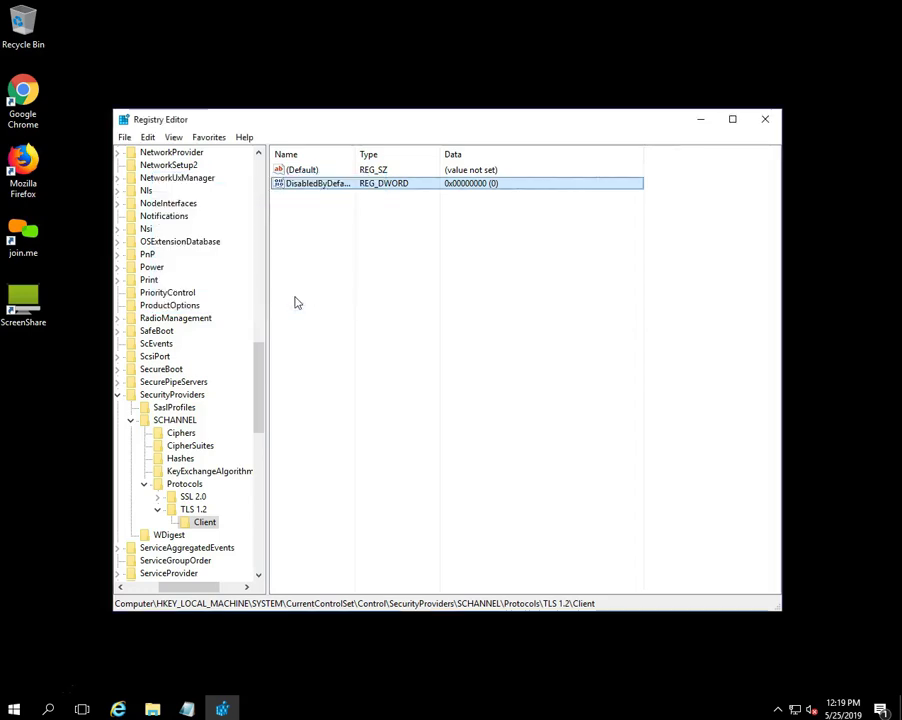
Create a DWORD (32-bit) value 'Enabled' in Client with data 1
right_click(197, 527)
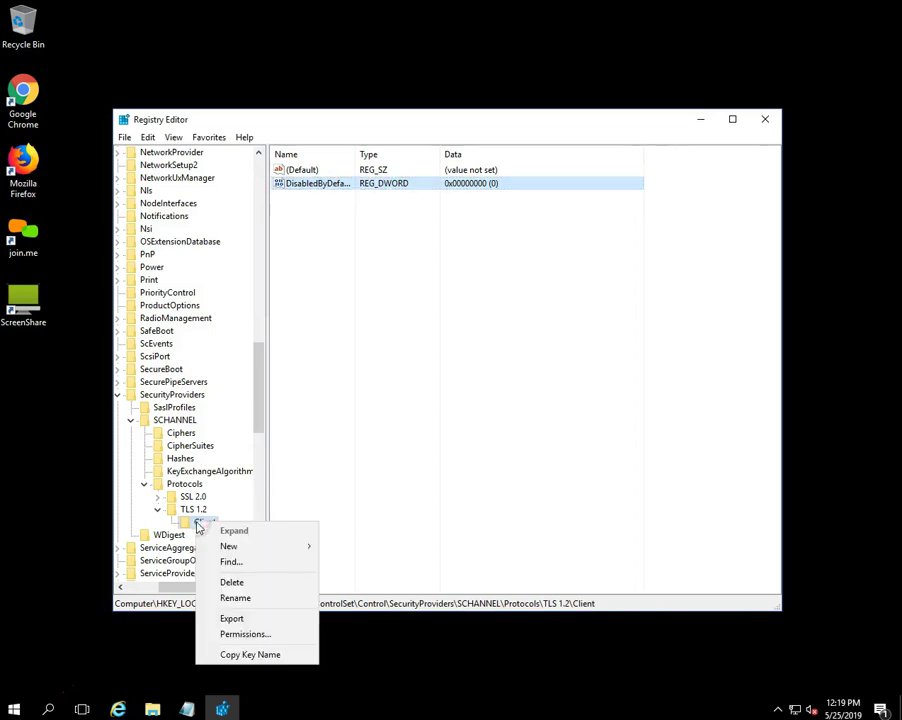
mouse_move(228, 548)
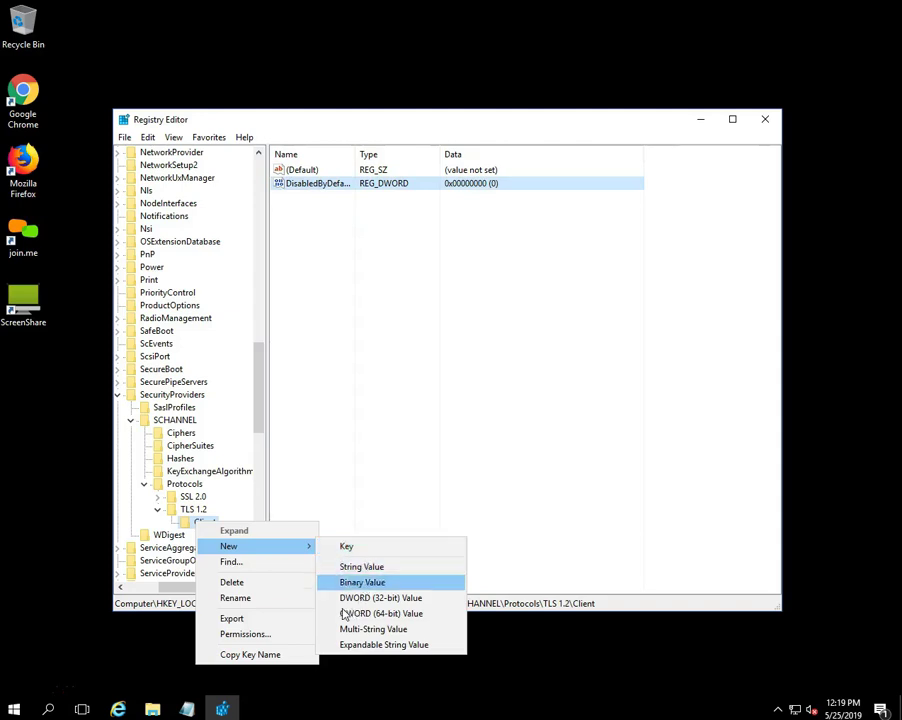
left_click(406, 598)
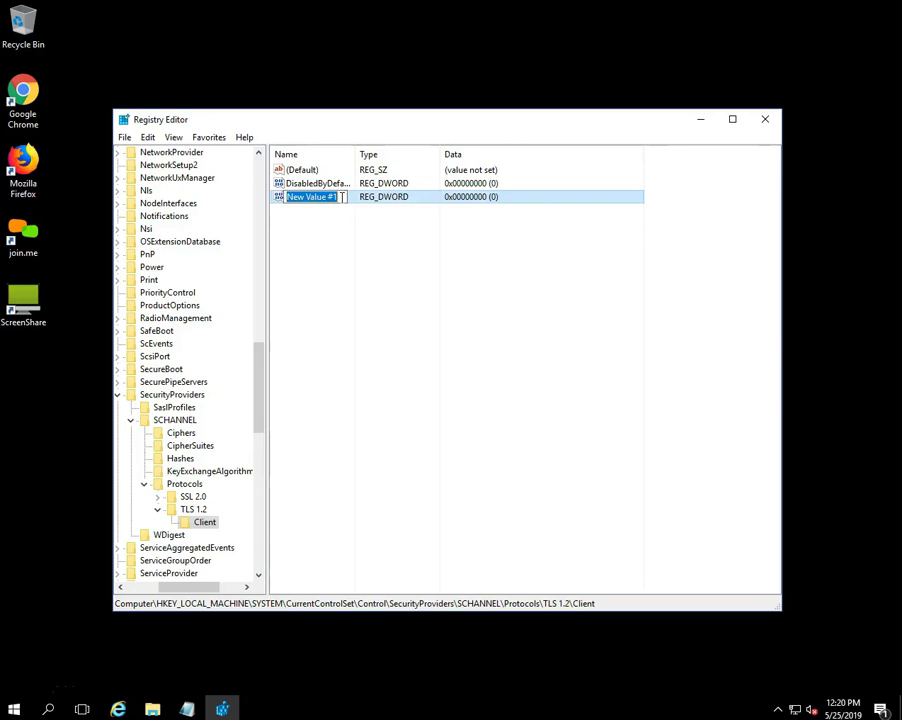
type("Enabled")
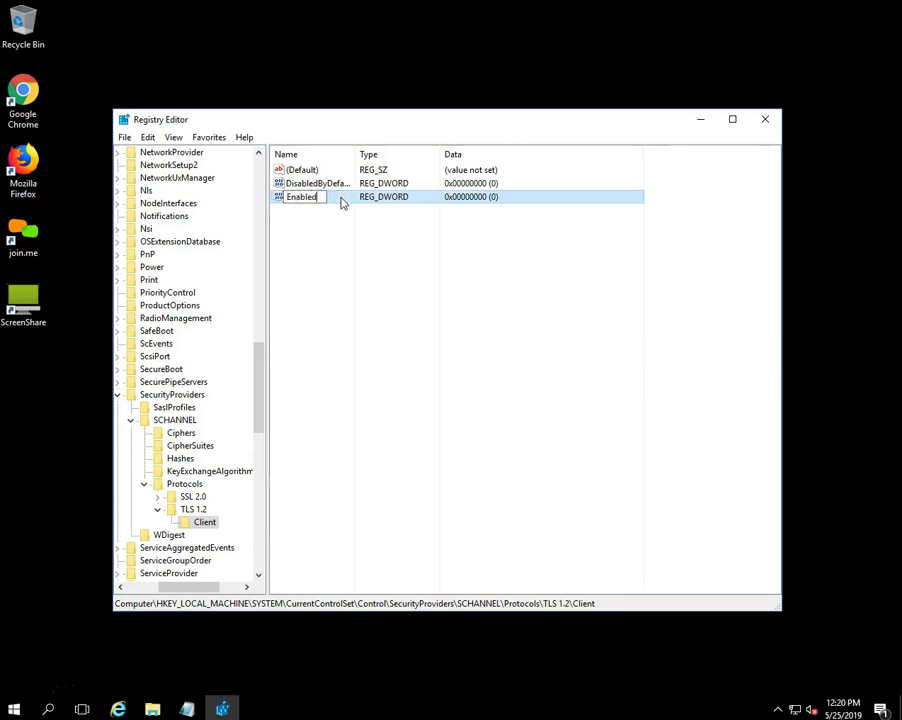
key("Return")
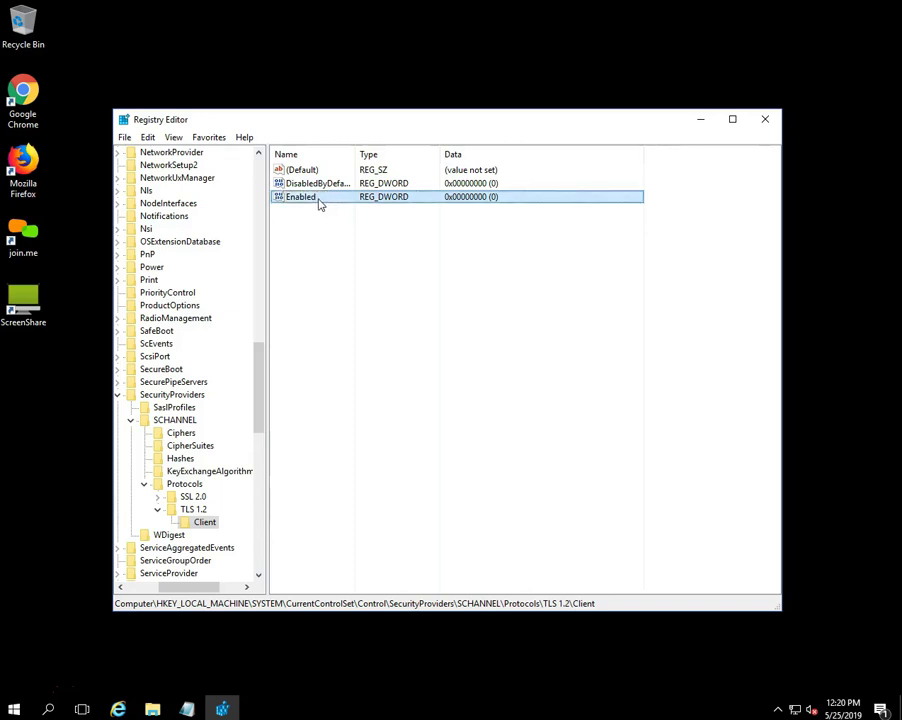
right_click(314, 200)
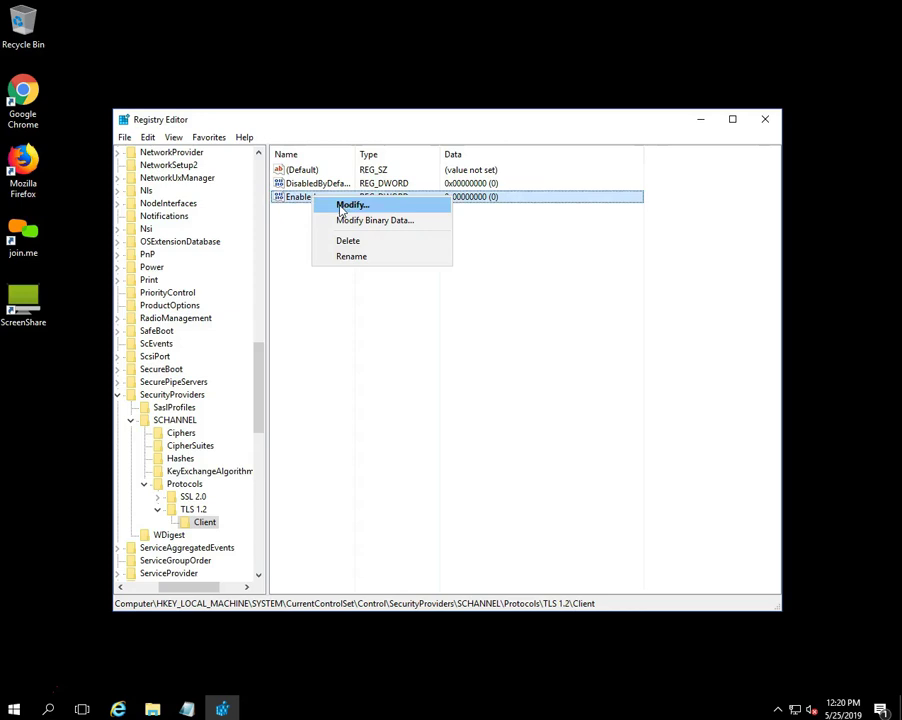
left_click(352, 206)
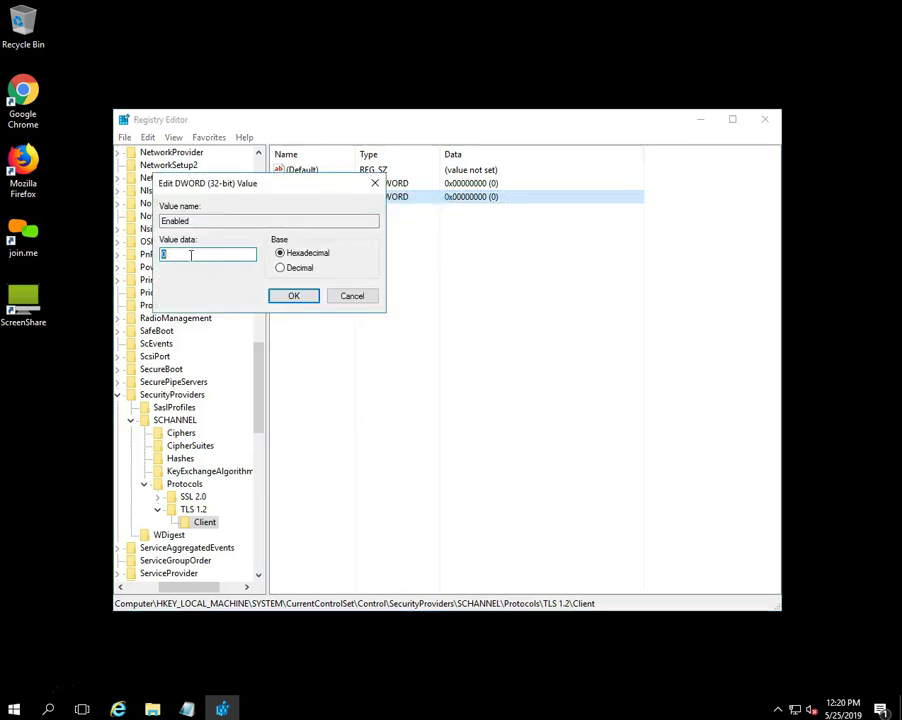
type("1")
left_click(294, 297)
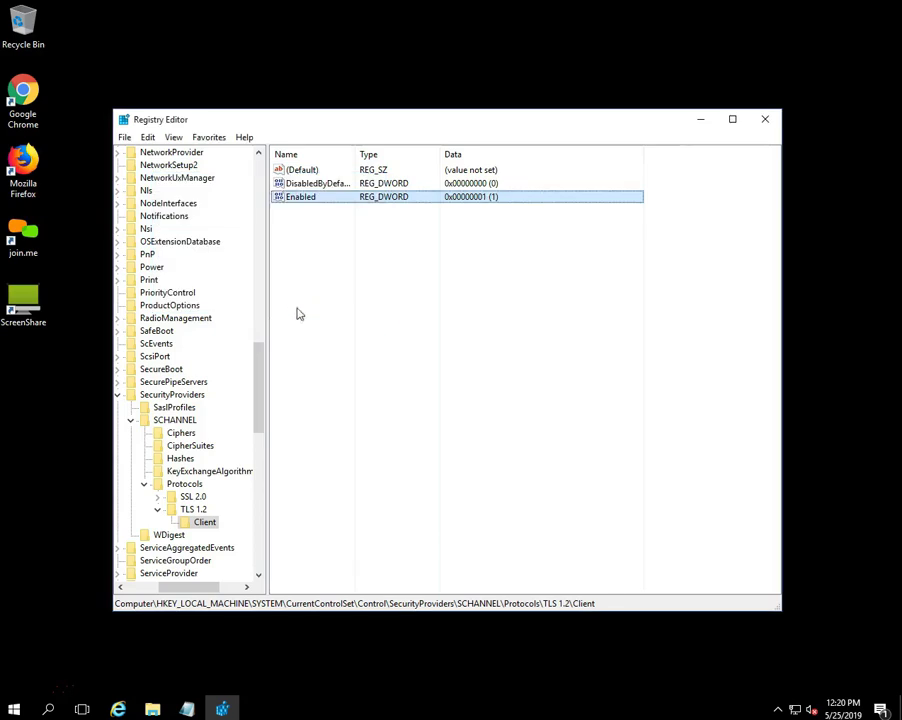
Collapse the TLS 1.2 and Protocols branches and close Registry Editor
left_click(158, 510)
left_click(144, 484)
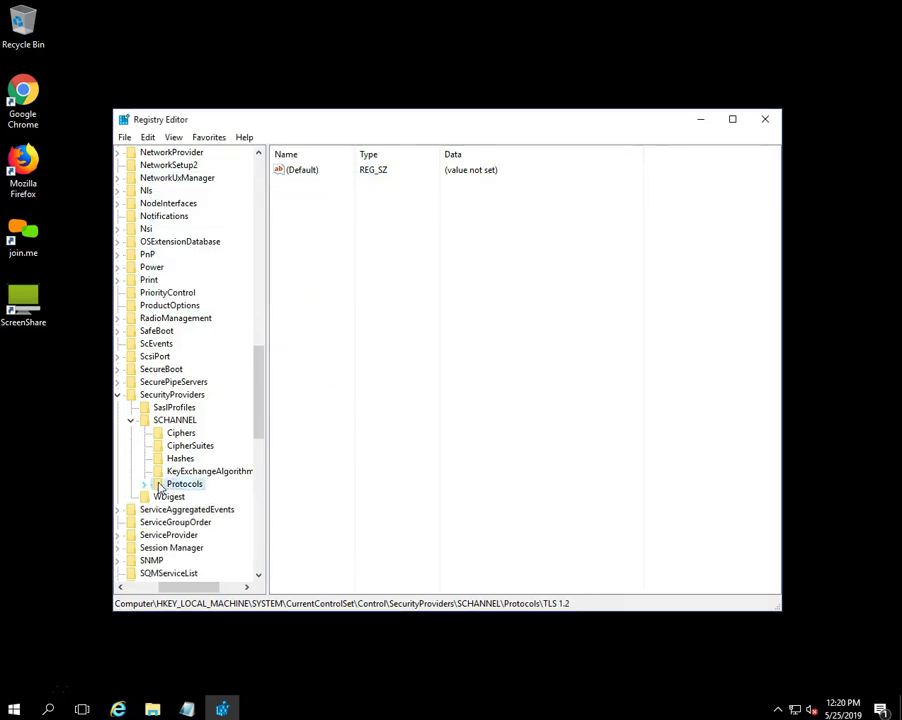
left_click(763, 120)
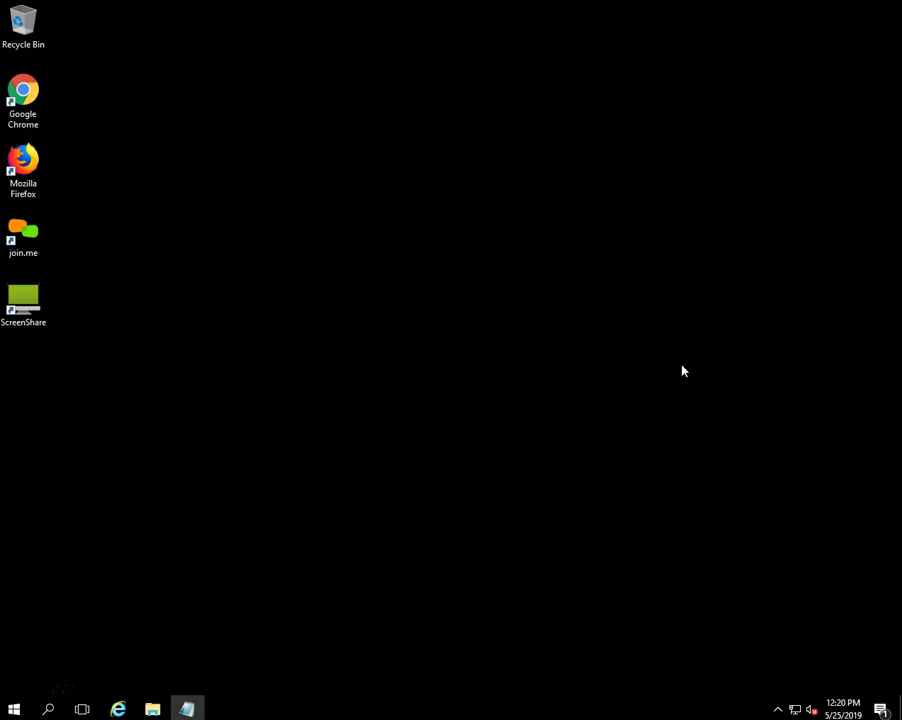